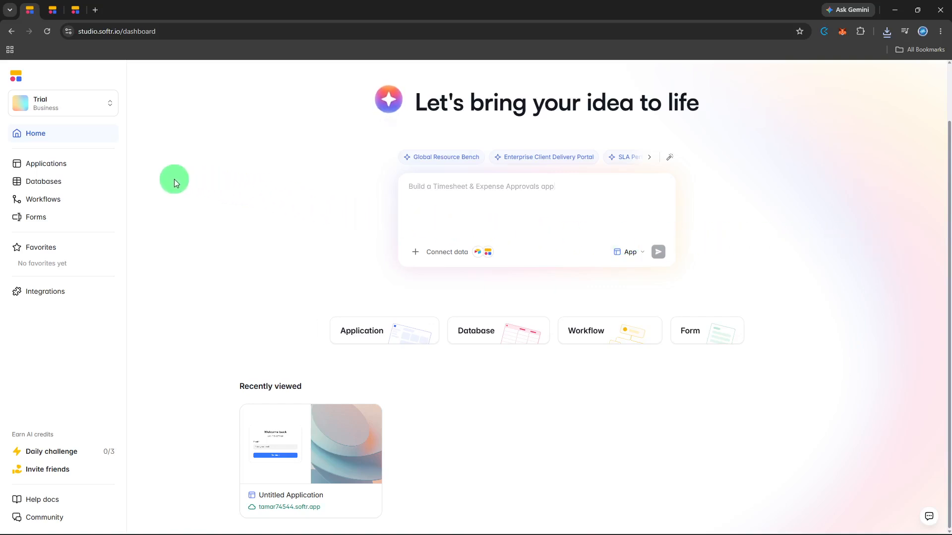
# Open the Untitled Application for editing and bring up its theme settings.
pyautogui.click(93, 166)
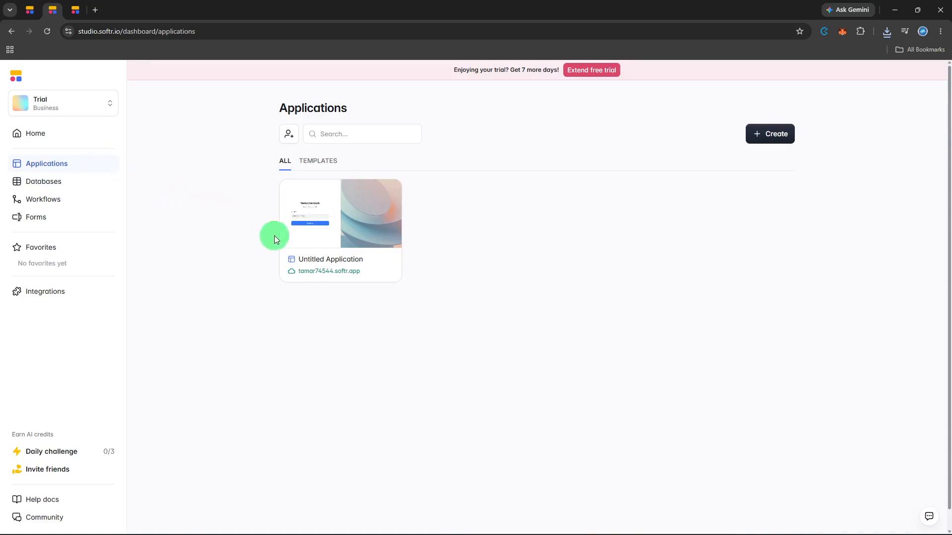
pyautogui.click(306, 253)
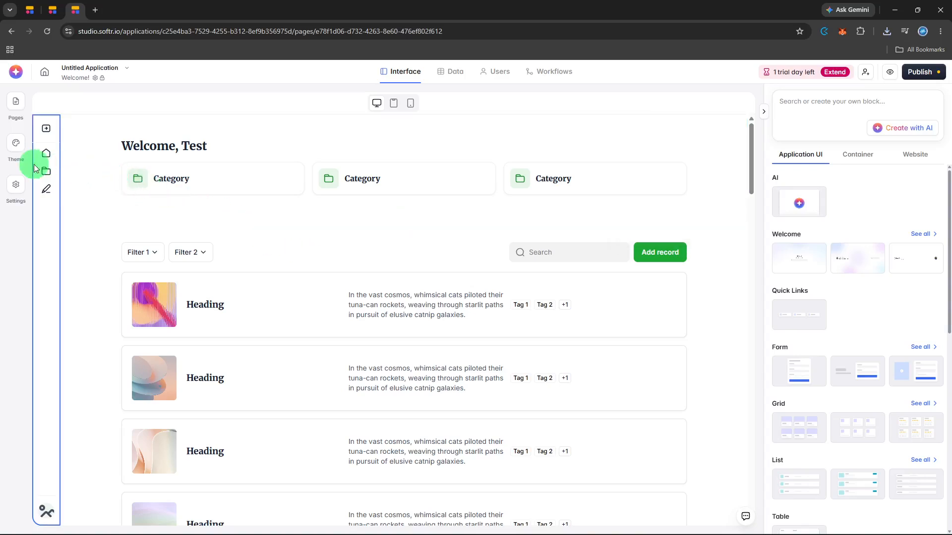
pyautogui.click(16, 150)
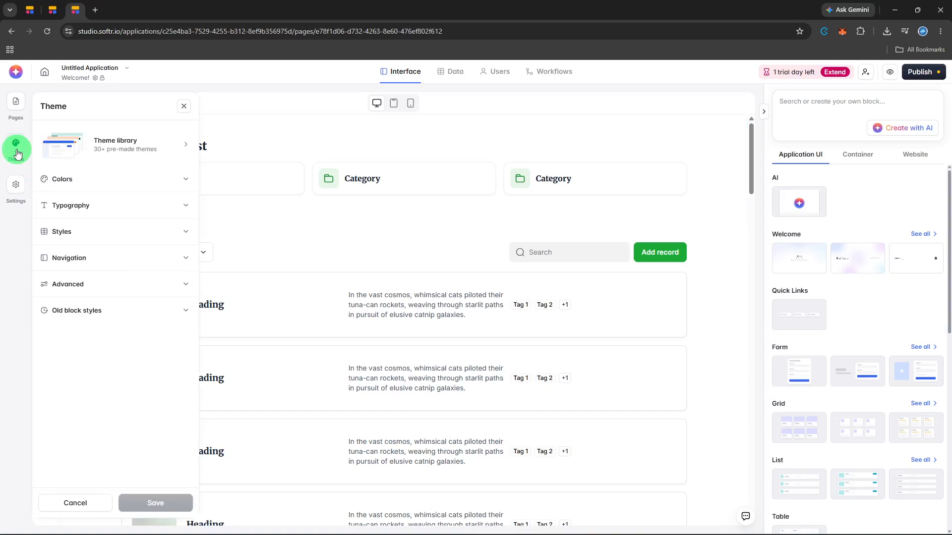
# Examine the theme's colour, typography, style and navigation settings.
pyautogui.click(99, 183)
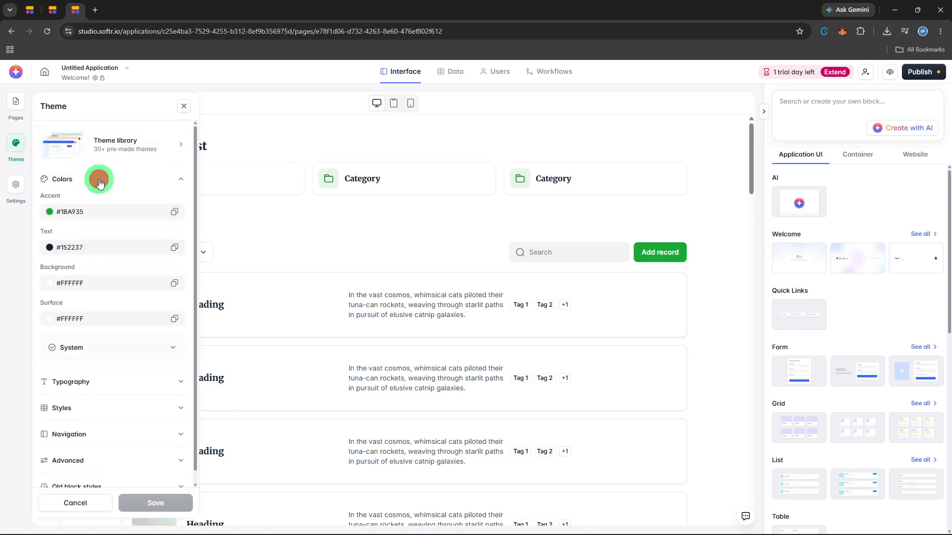
pyautogui.click(117, 379)
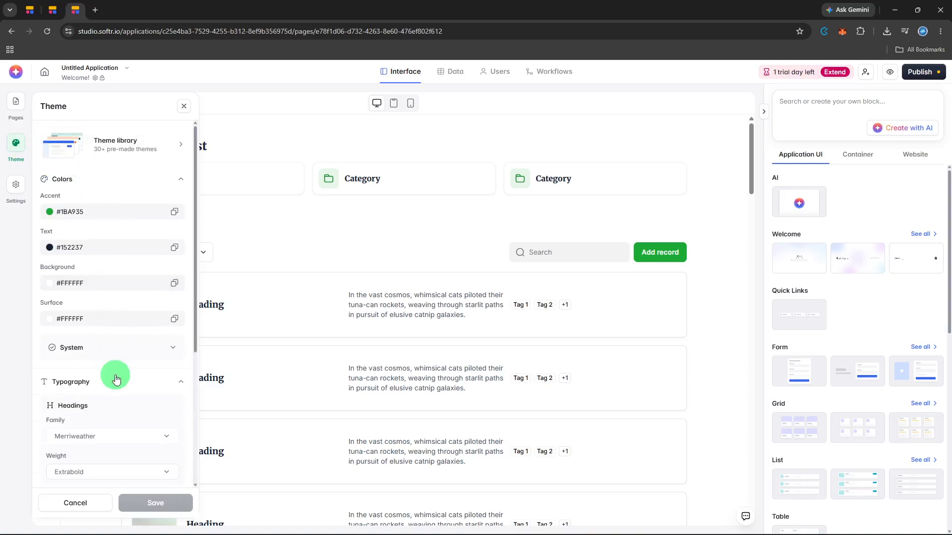
pyautogui.scroll(-2, 116, 379)
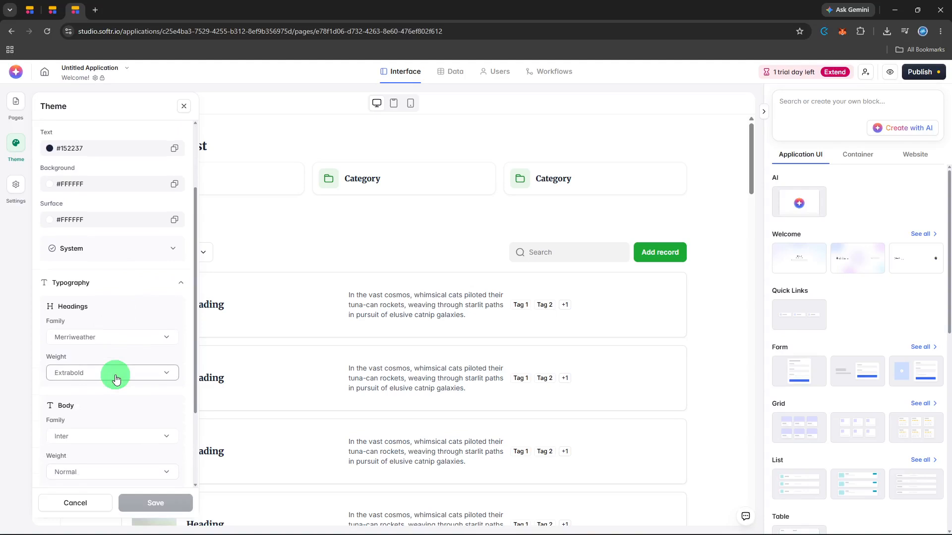
pyautogui.scroll(2, 116, 379)
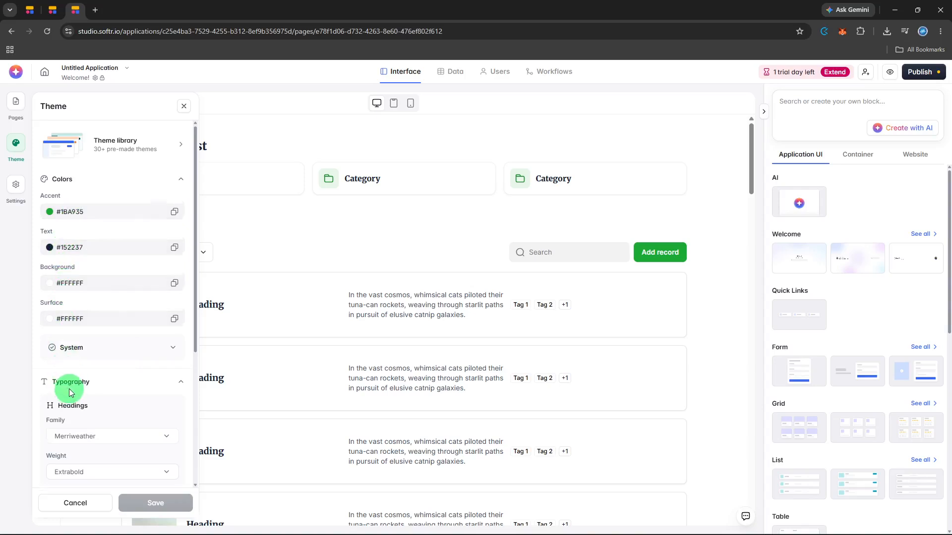
pyautogui.scroll(-3, 70, 389)
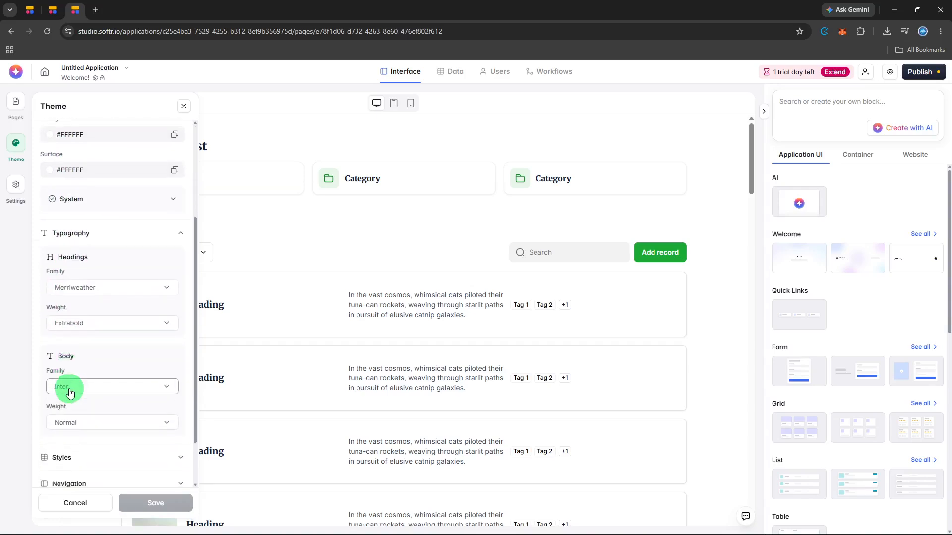
pyautogui.click(109, 457)
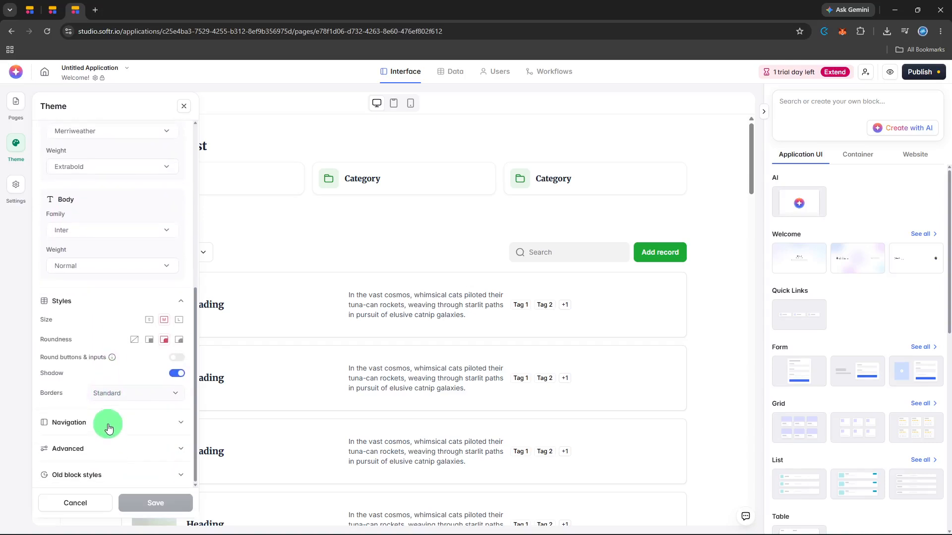
pyautogui.click(109, 427)
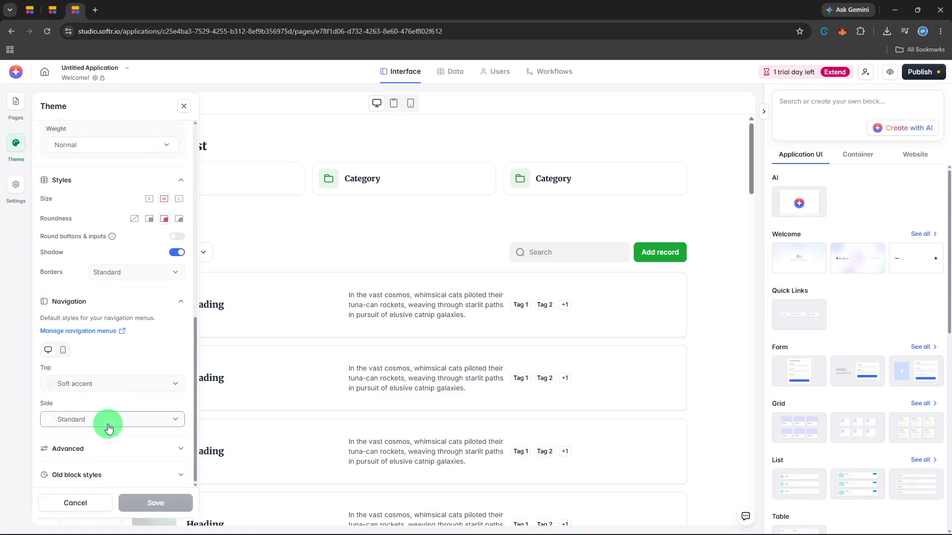
pyautogui.scroll(3, 109, 428)
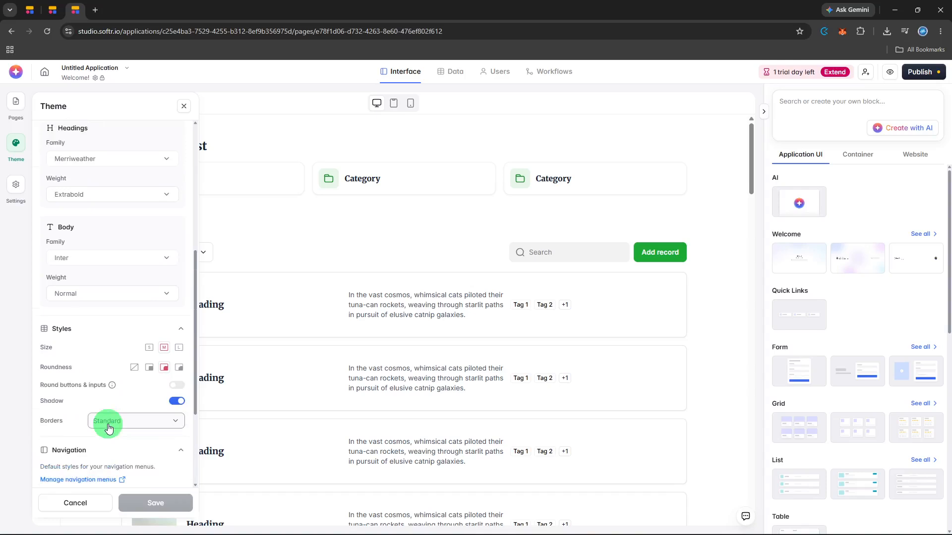
pyautogui.scroll(4, 109, 427)
pyautogui.scroll(1, 109, 427)
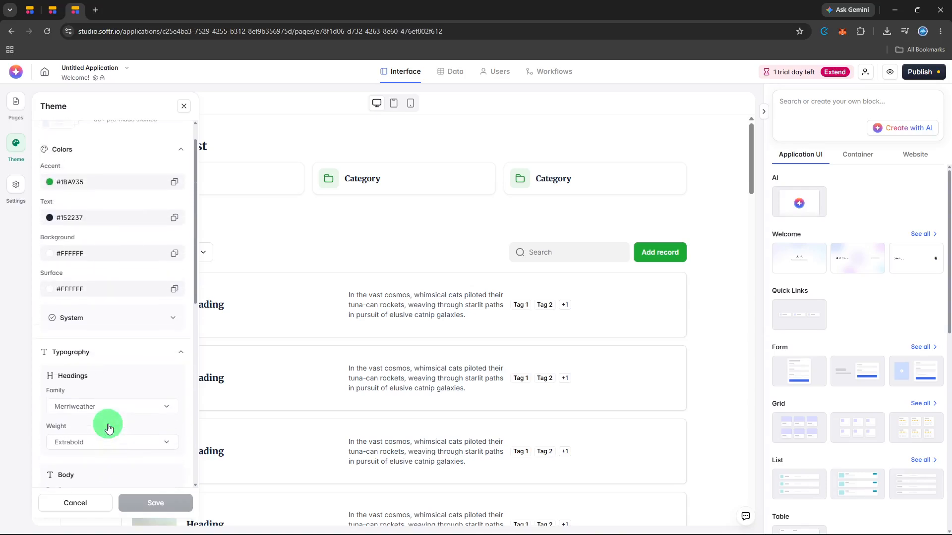
pyautogui.scroll(1, 108, 427)
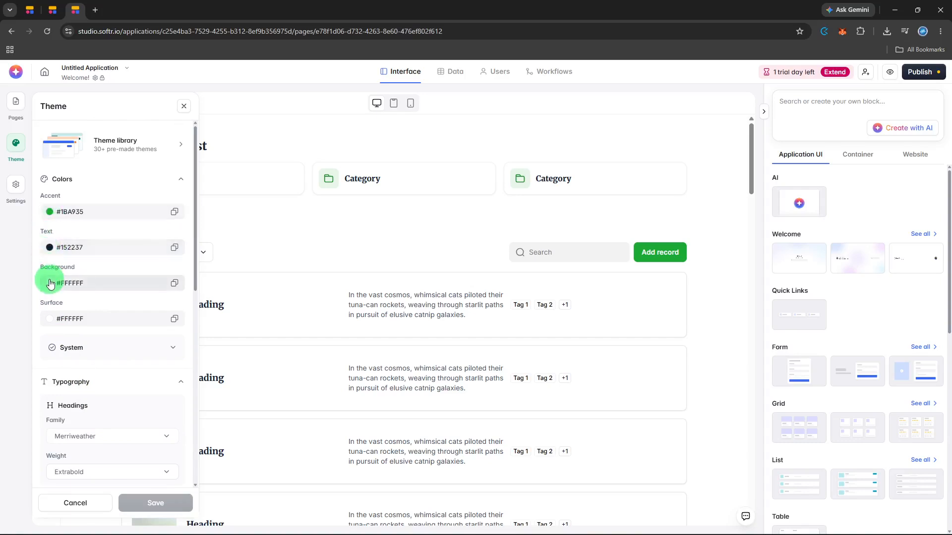
# Try several green shades for the theme's accent colour and settle on #5BB86C.
pyautogui.click(50, 213)
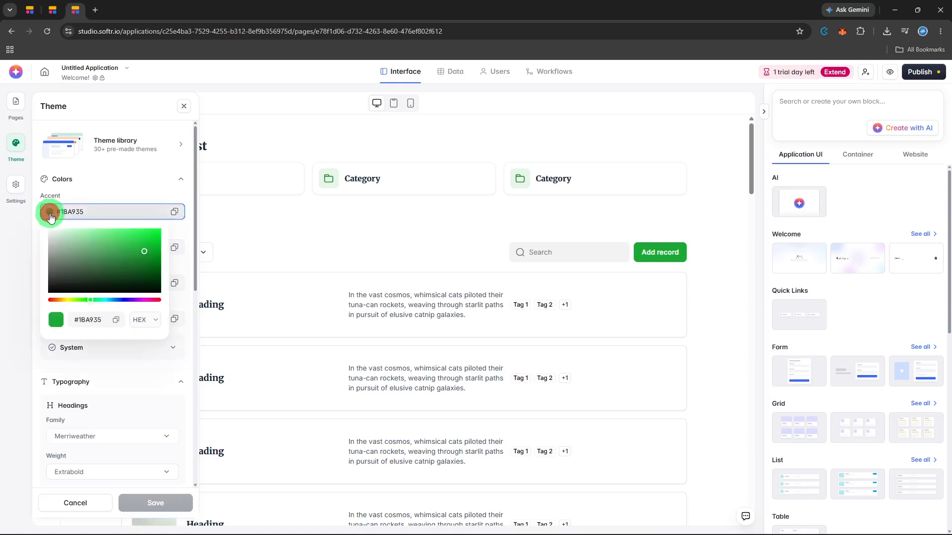
pyautogui.click(88, 246)
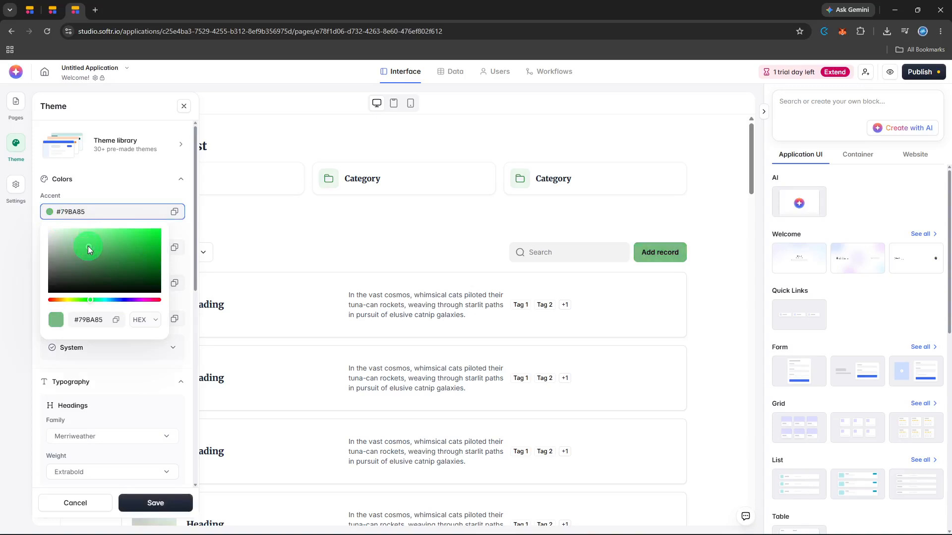
pyautogui.moveTo(88, 245); pyautogui.dragTo(87, 236)
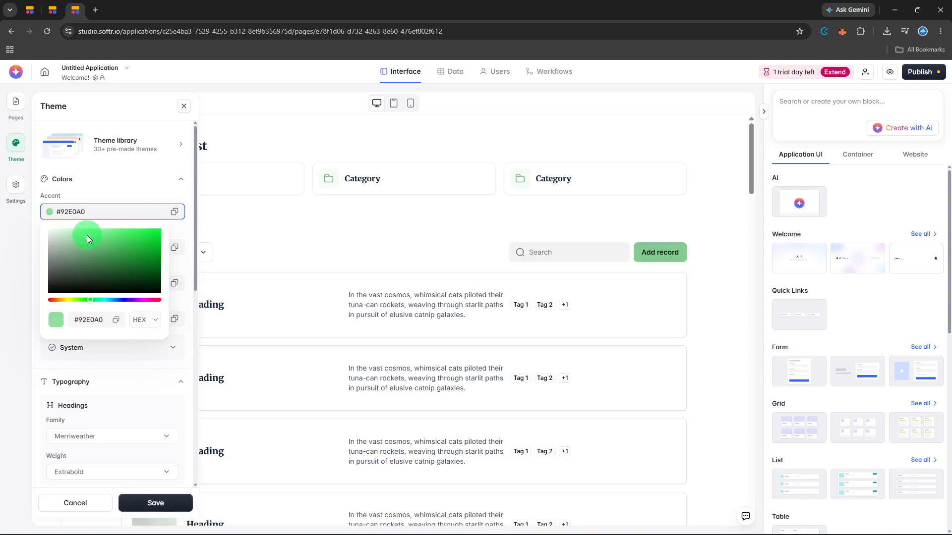
pyautogui.moveTo(87, 235); pyautogui.dragTo(75, 255)
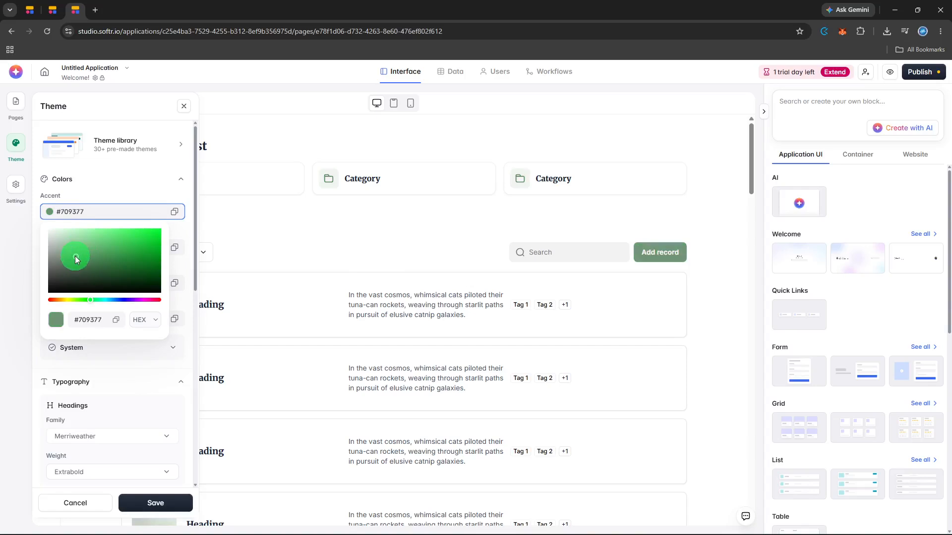
pyautogui.moveTo(76, 256); pyautogui.dragTo(87, 275)
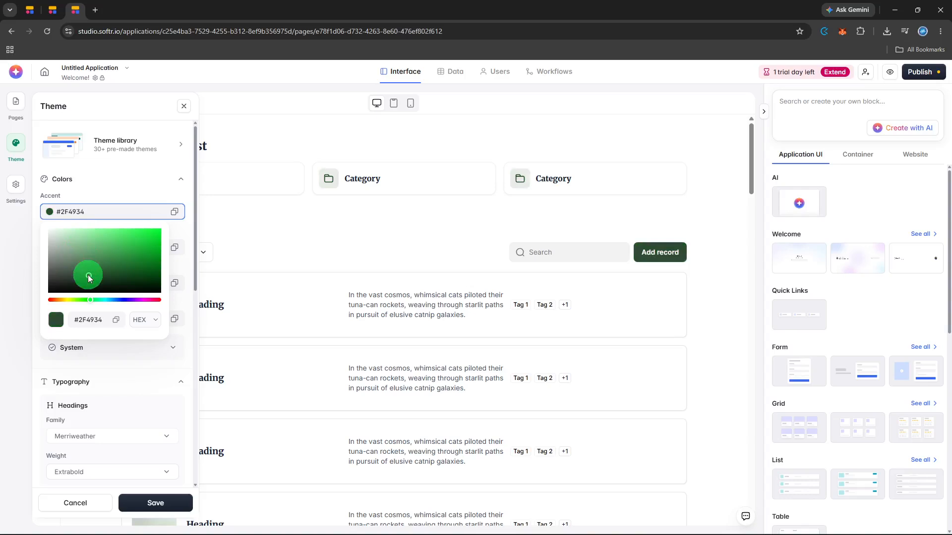
pyautogui.click(106, 246)
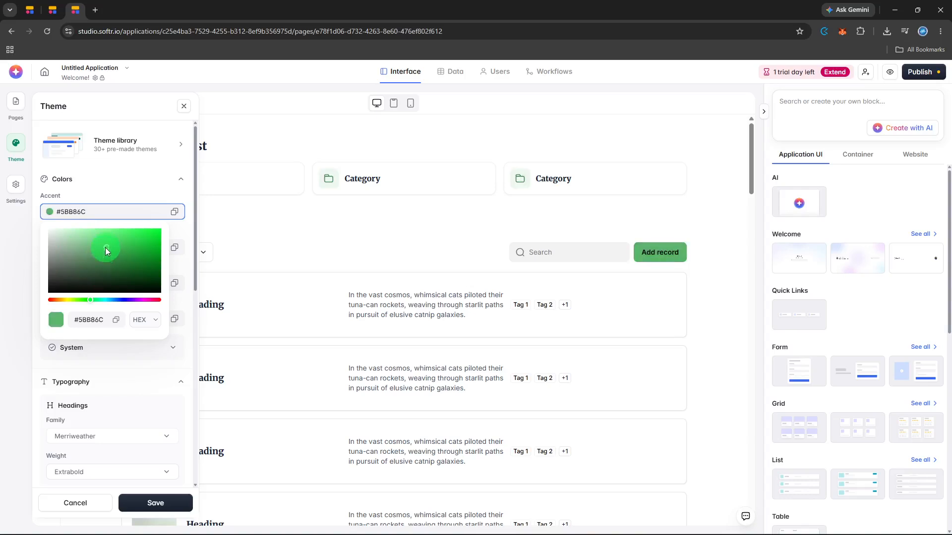
# Expand the theme's system colours and pick white (#FFFFFF) as the background colour.
pyautogui.click(125, 348)
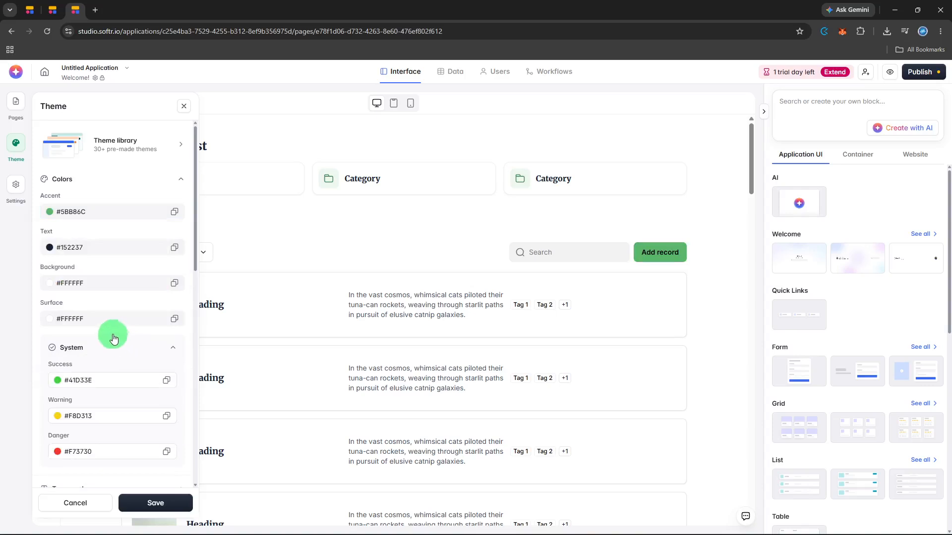
pyautogui.click(48, 287)
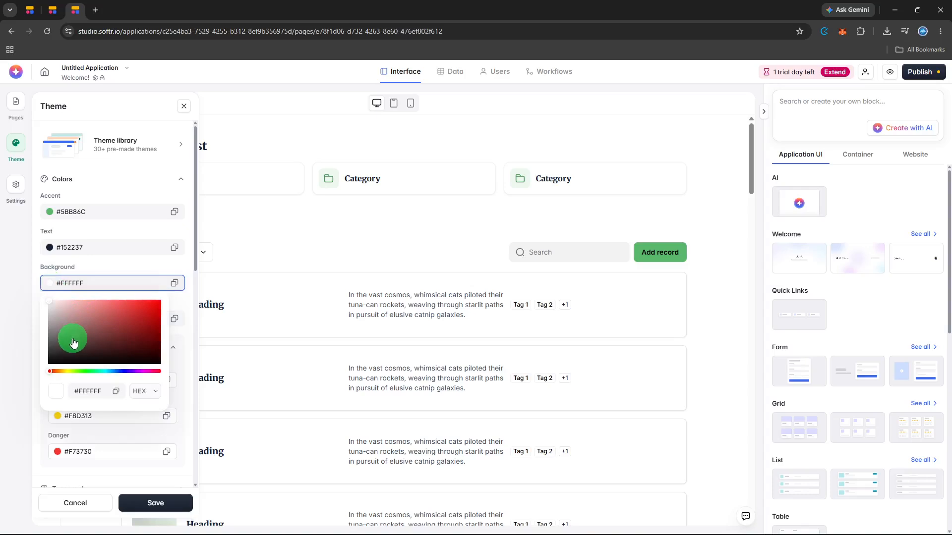
pyautogui.click(48, 304)
pyautogui.moveTo(49, 304)
pyautogui.mouseDown()
pyautogui.moveTo(56, 308)
pyautogui.moveTo(48, 291)
pyautogui.mouseUp()
# Set the headings font family to Inter and the body font family to DM Sans.
pyautogui.scroll(-2, 182, 350)
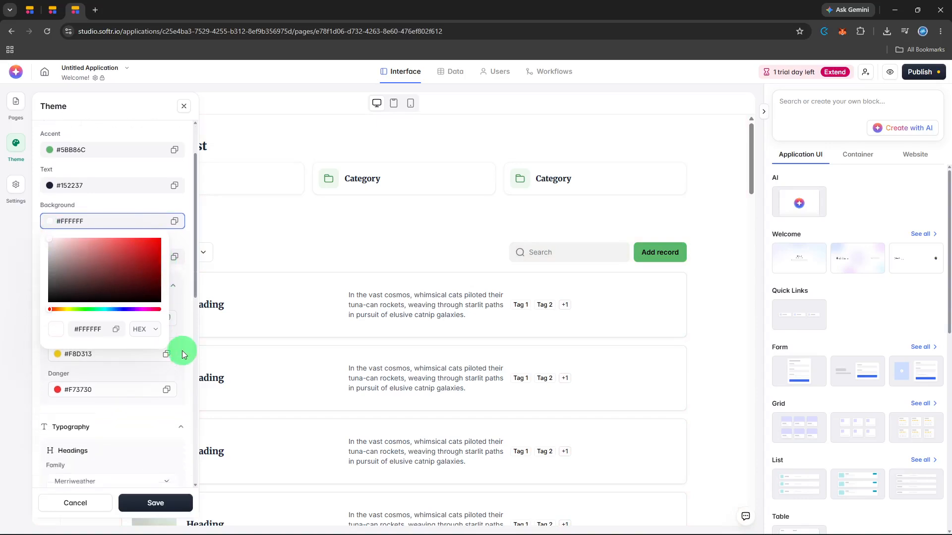
pyautogui.scroll(-2, 183, 351)
pyautogui.scroll(-2, 166, 371)
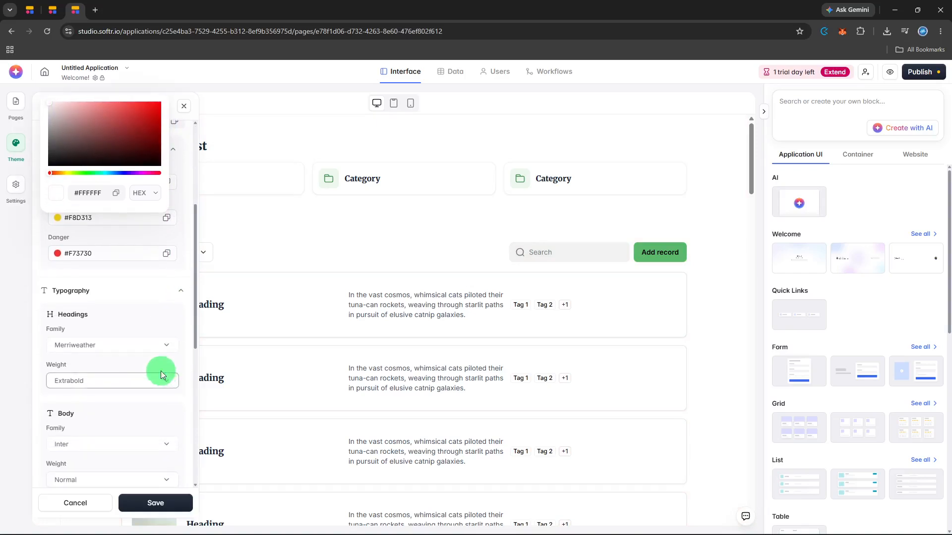
pyautogui.click(153, 349)
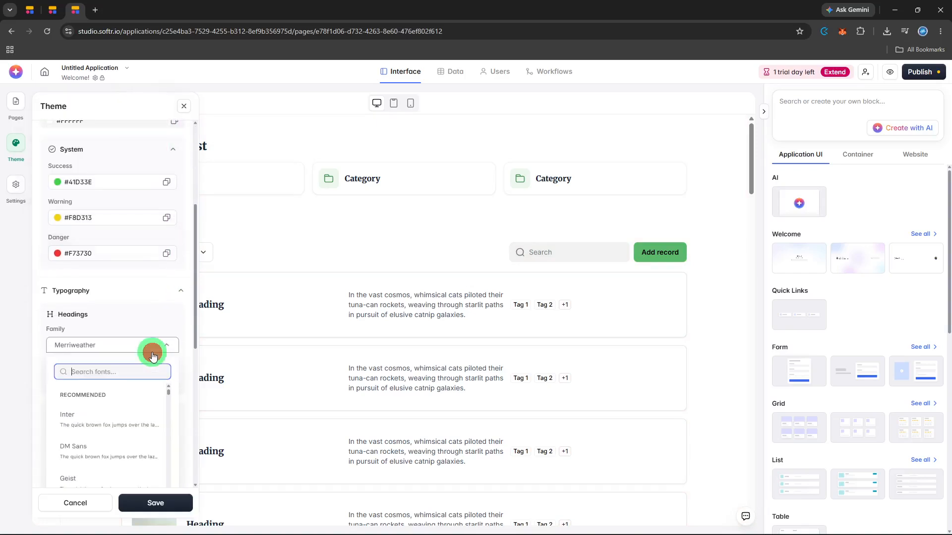
pyautogui.click(132, 417)
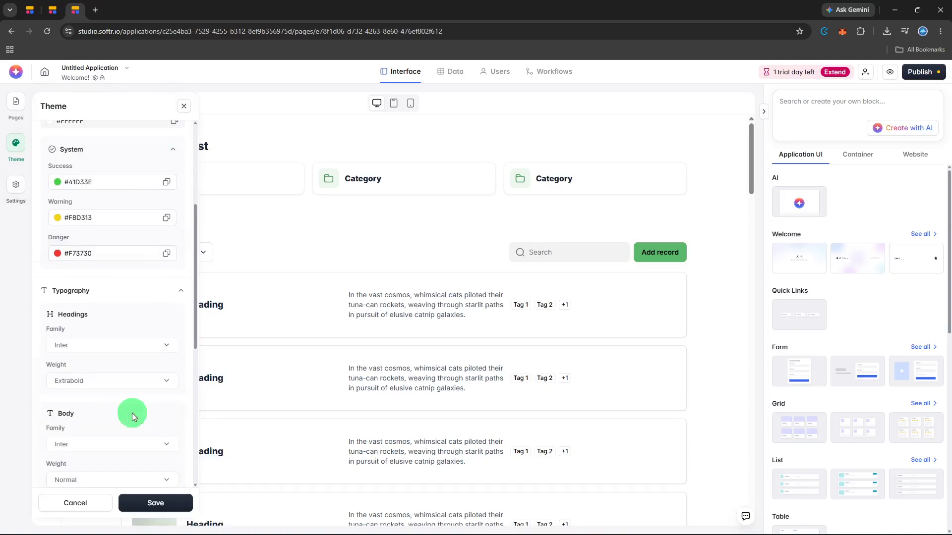
pyautogui.scroll(-2, 132, 412)
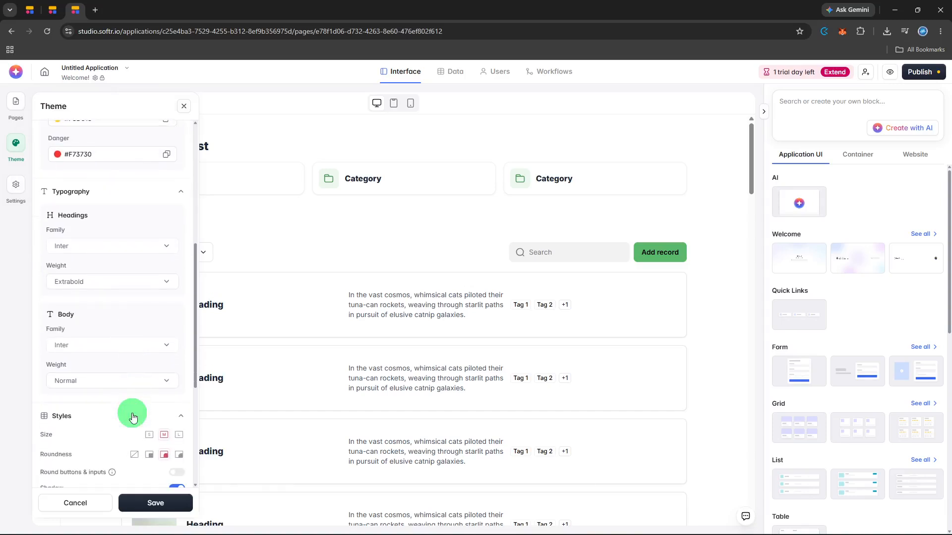
pyautogui.click(142, 351)
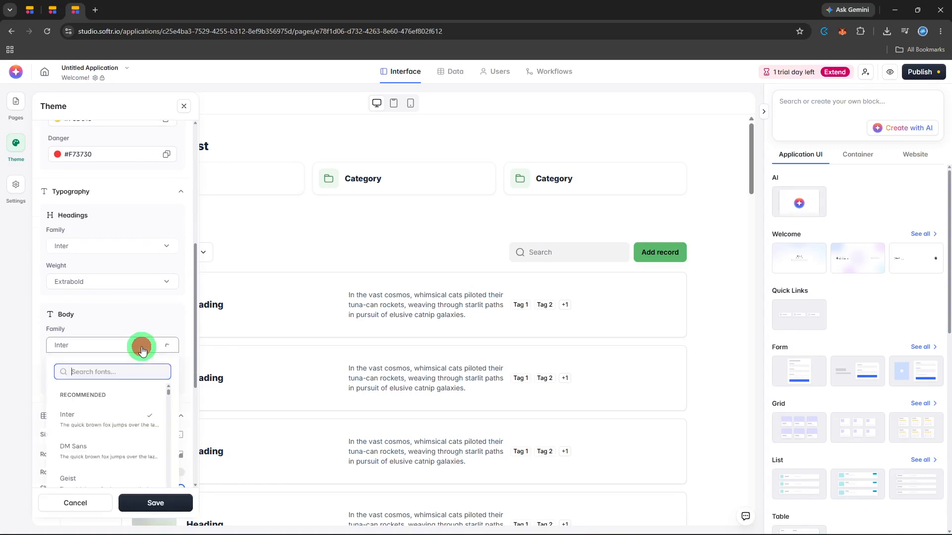
pyautogui.click(121, 441)
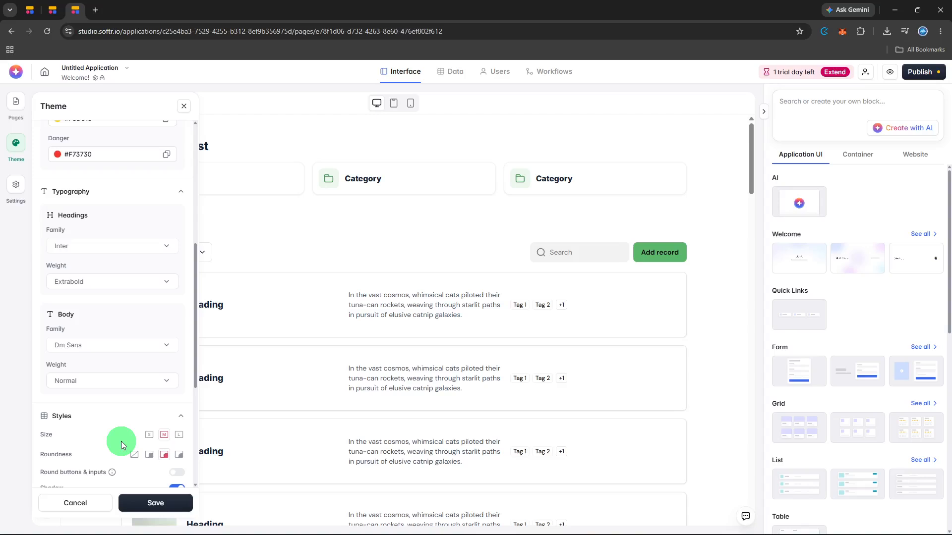
# Try the large theme size, then set the size to S and the roundness to the second level.
pyautogui.scroll(-2, 121, 441)
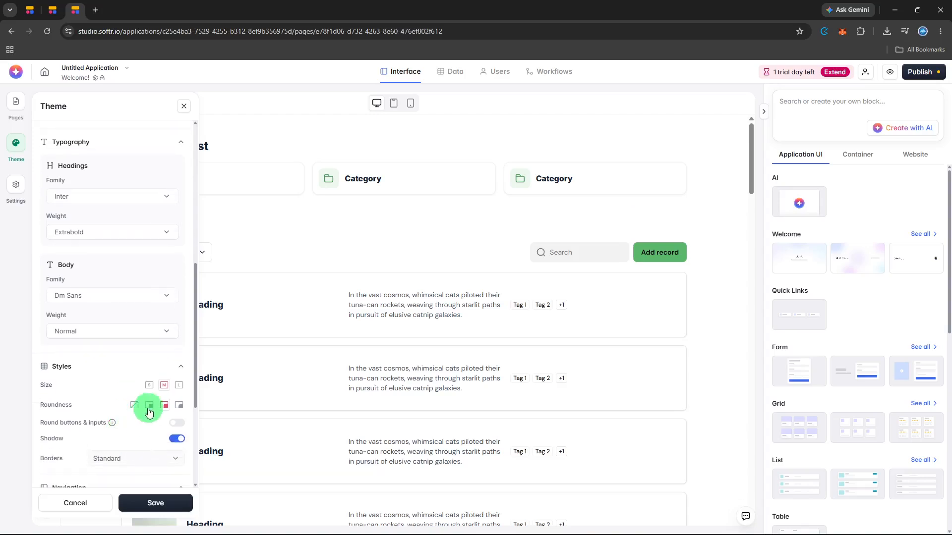
pyautogui.click(177, 387)
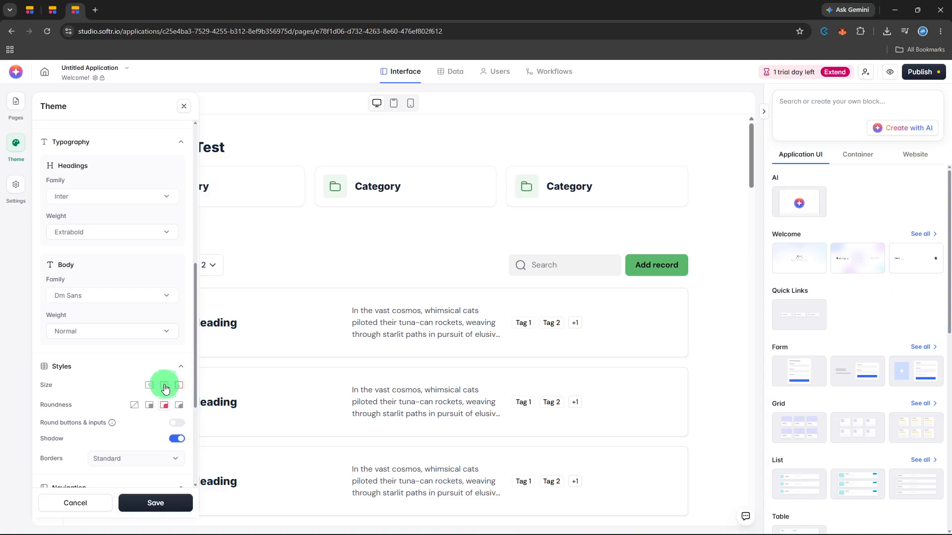
pyautogui.click(149, 389)
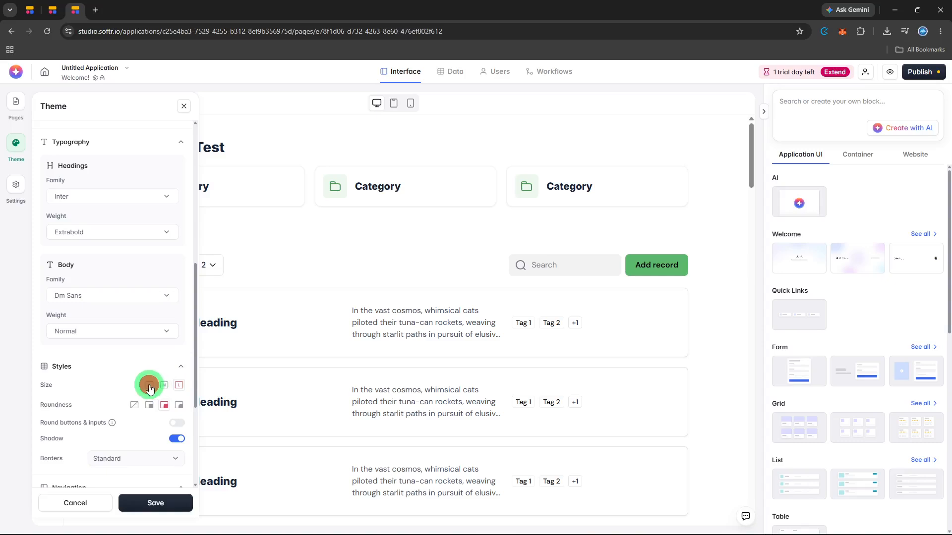
pyautogui.click(150, 405)
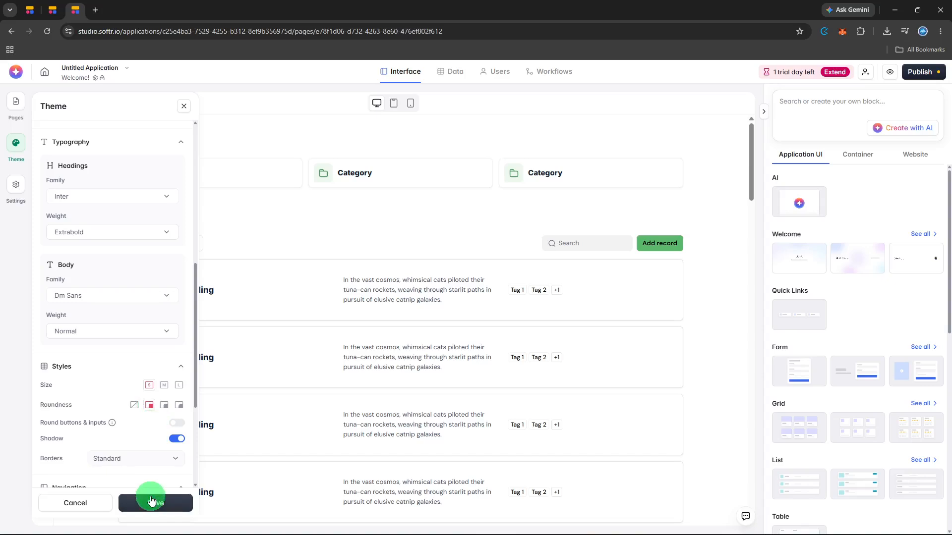
# Turn on round buttons and inputs and save the theme.
pyautogui.click(178, 423)
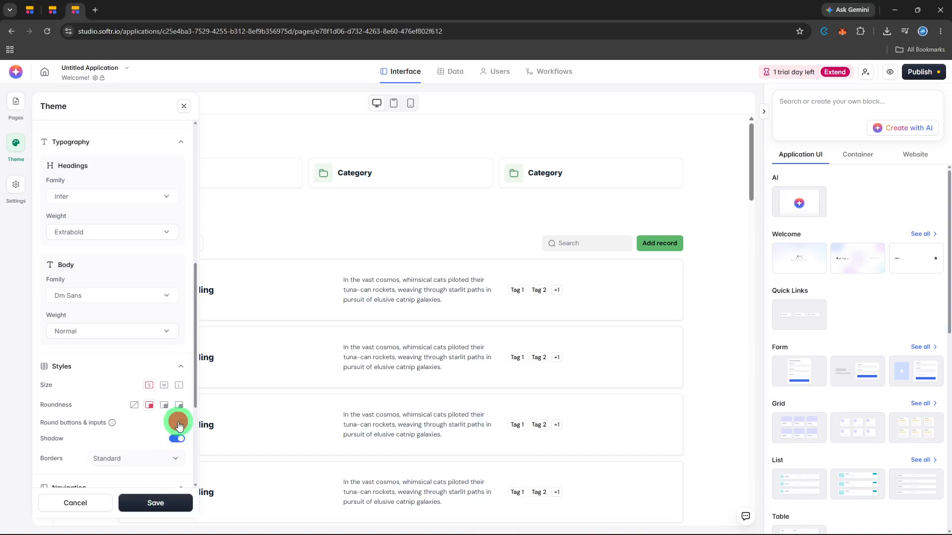
pyautogui.click(167, 492)
pyautogui.click(164, 504)
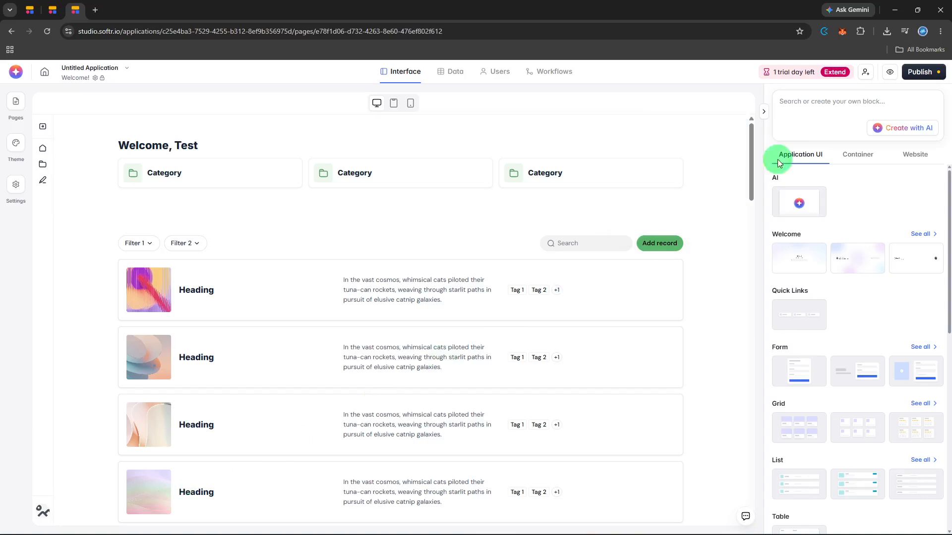
# Preview the application as the test user and check its mobile and desktop layouts.
pyautogui.click(887, 80)
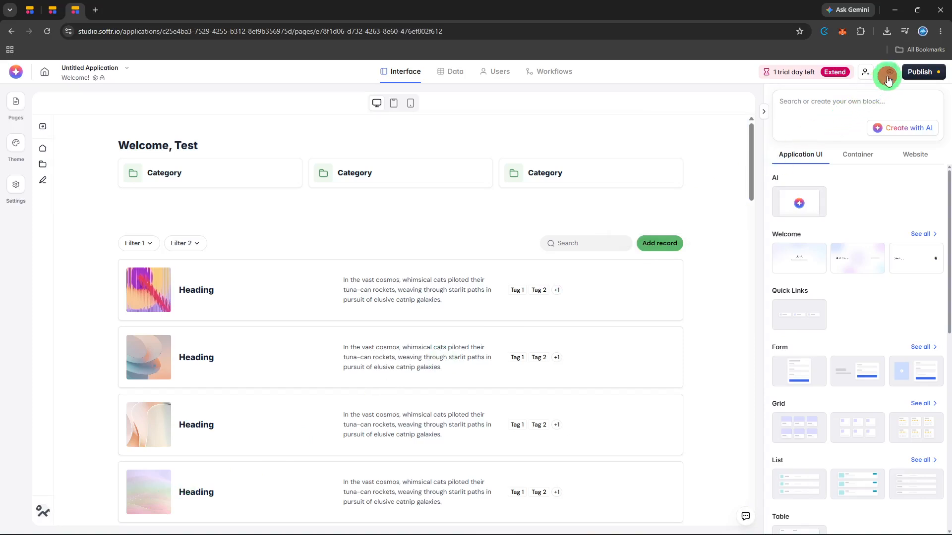
pyautogui.click(873, 124)
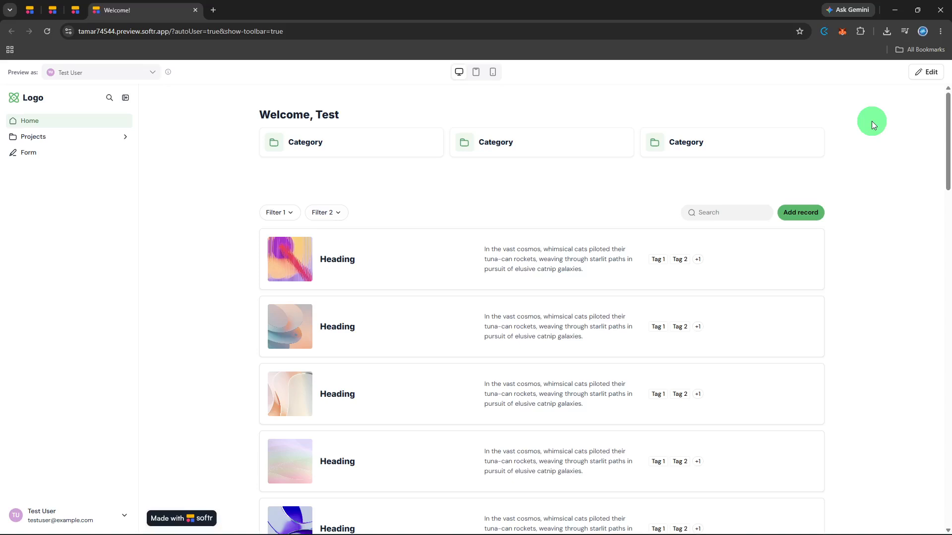
pyautogui.click(495, 76)
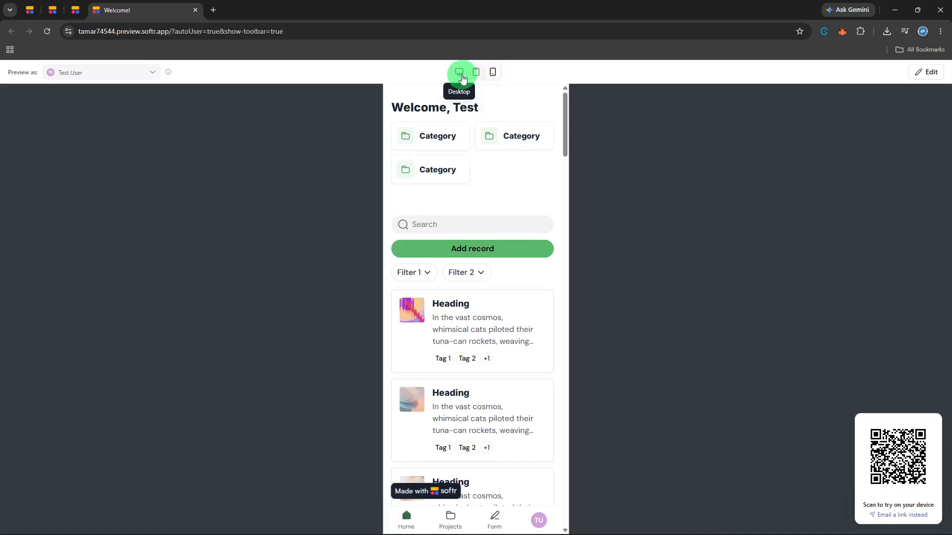
pyautogui.click(461, 75)
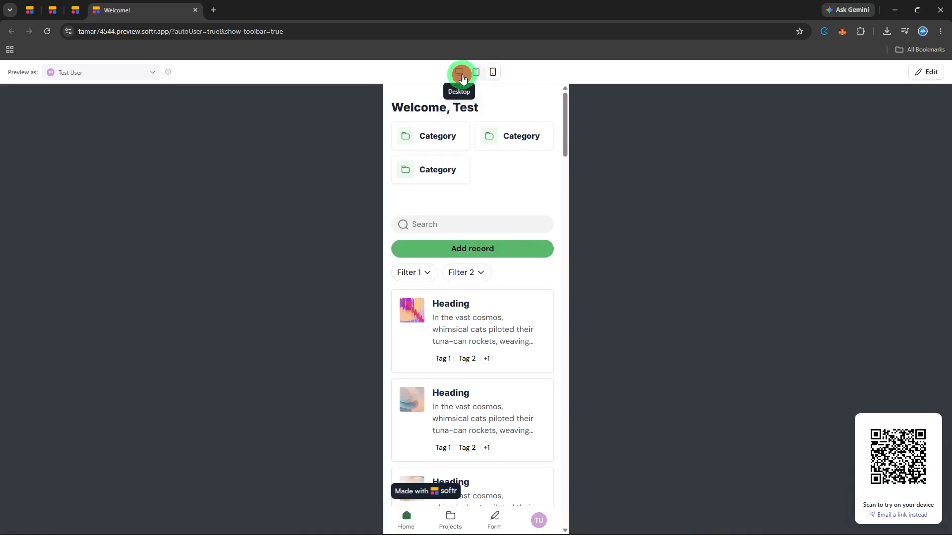